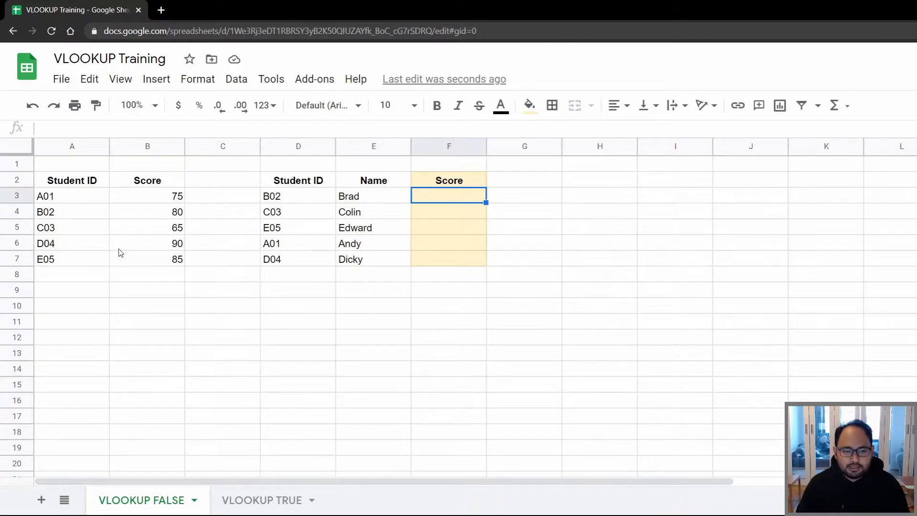
- Start a VLOOKUP formula in cell F3 using the student ID in D3 as the search key
{"action": "double_click", "coordinate": [452, 198]}
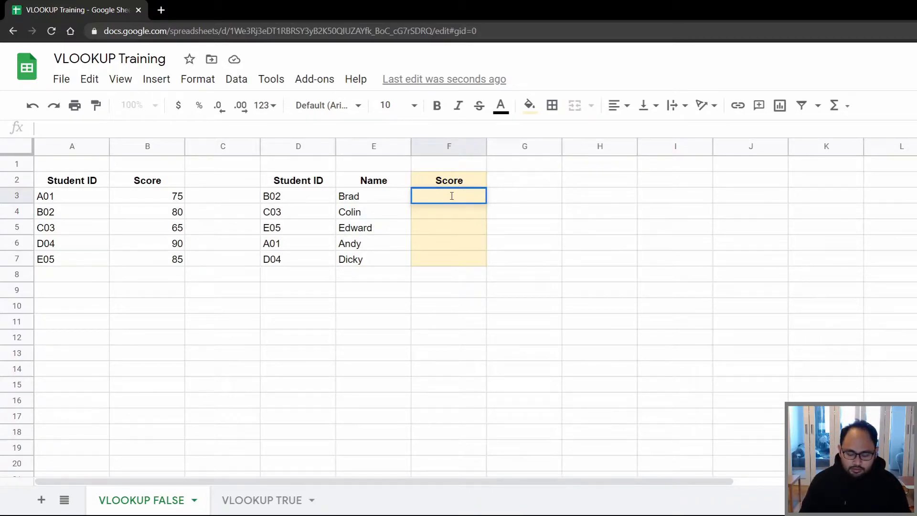
{"action": "type", "text": "="}
{"action": "key", "text": "BackSpace"}
{"action": "type", "text": "="}
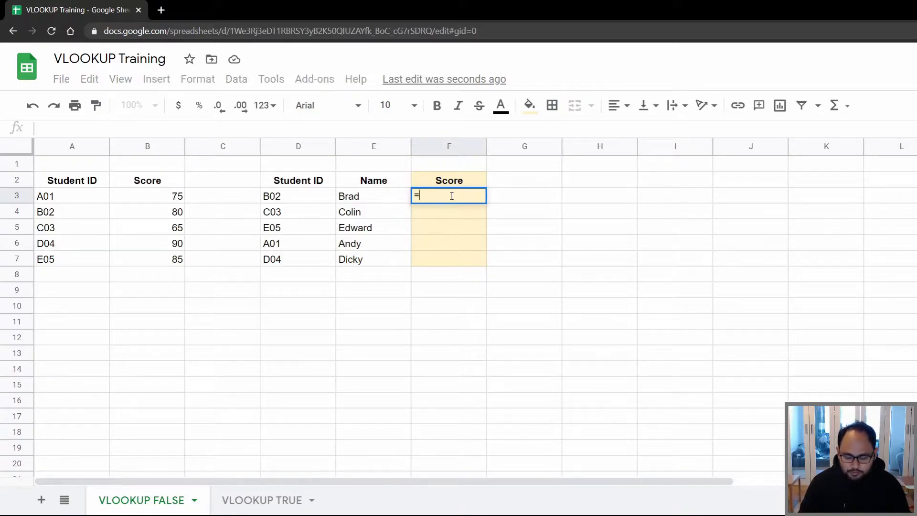
{"action": "type", "text": "vlo"}
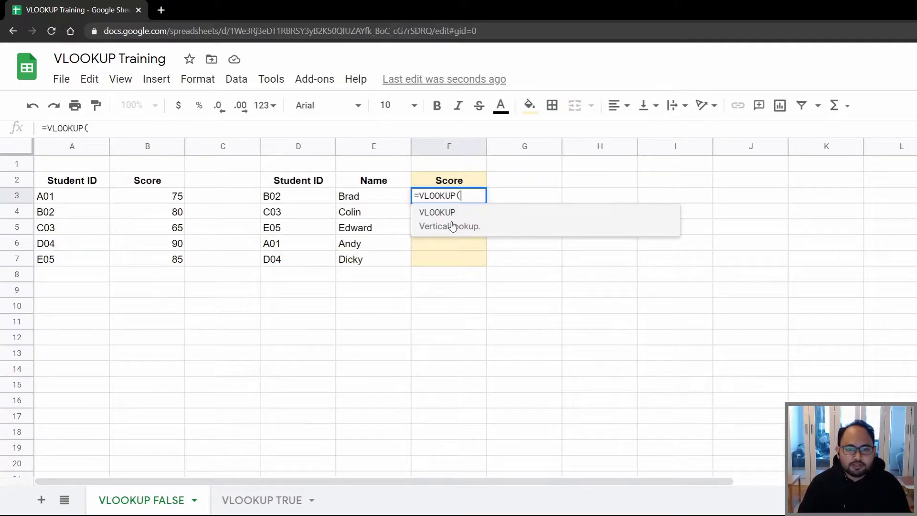
{"action": "left_click", "coordinate": [452, 223]}
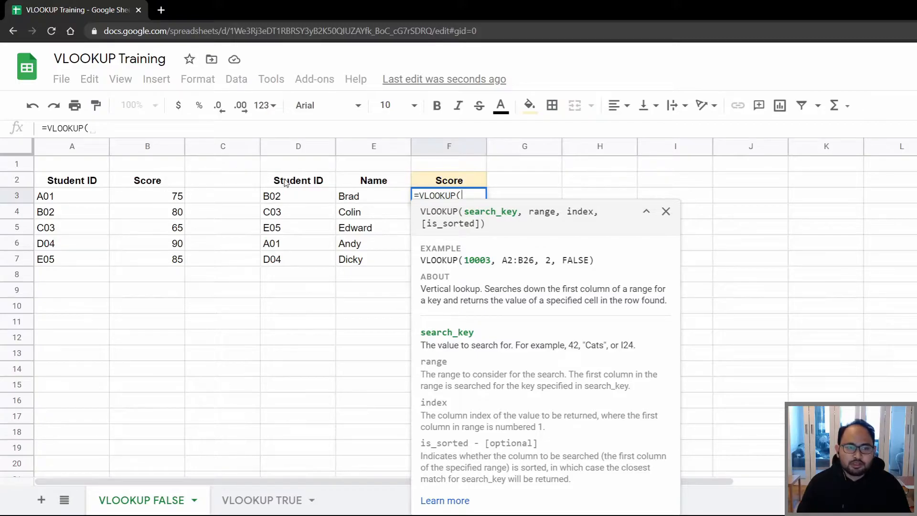
{"action": "left_click", "coordinate": [315, 195]}
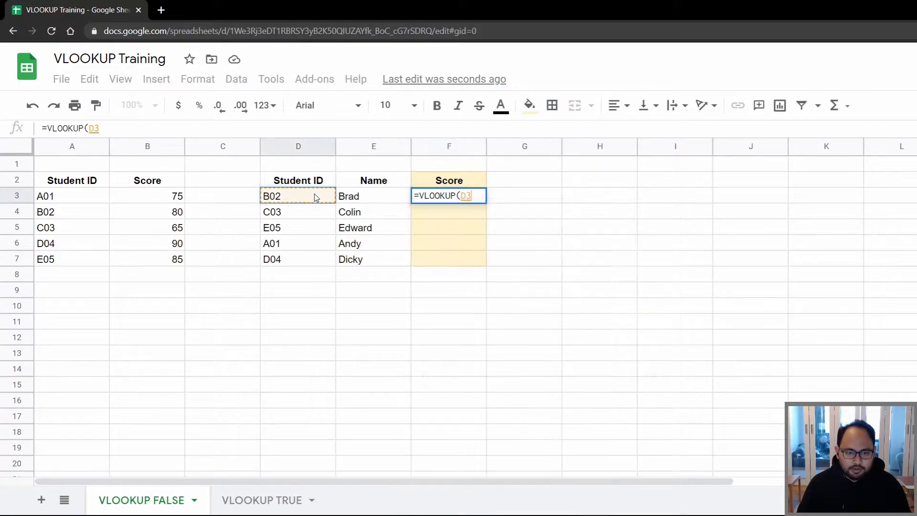
{"action": "type", "text": ","}
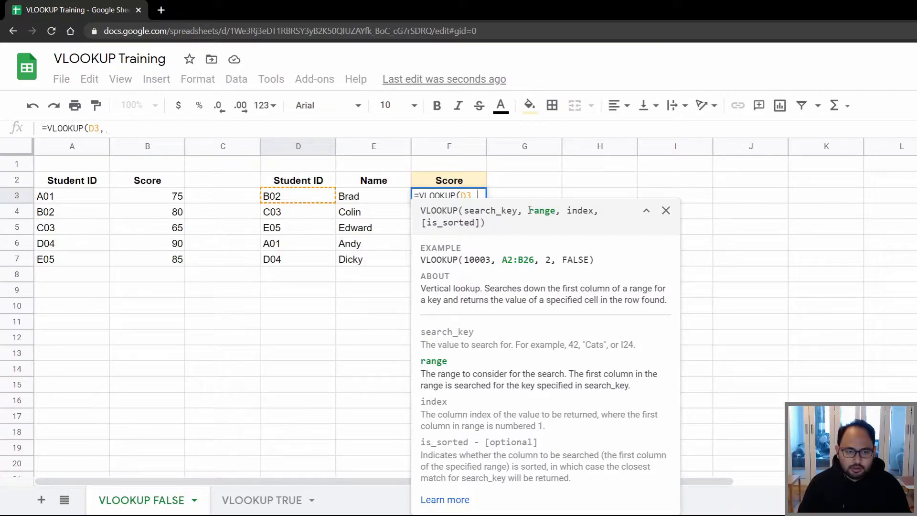
- Set the lookup range to the Student ID and Score table as the absolute reference $A$3:$B$7
{"action": "left_click", "coordinate": [70, 200]}
{"action": "left_click_drag", "start_coordinate": [70, 199], "coordinate": [144, 265]}
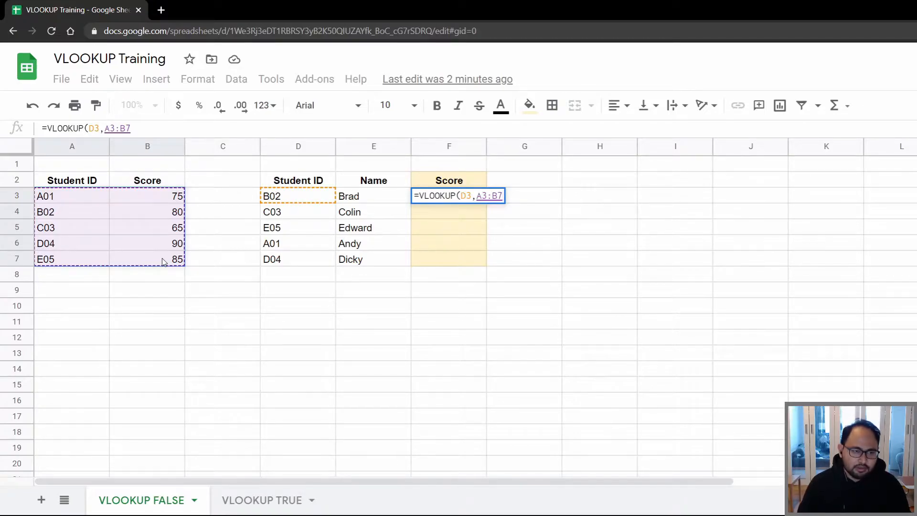
{"action": "left_click", "coordinate": [111, 129]}
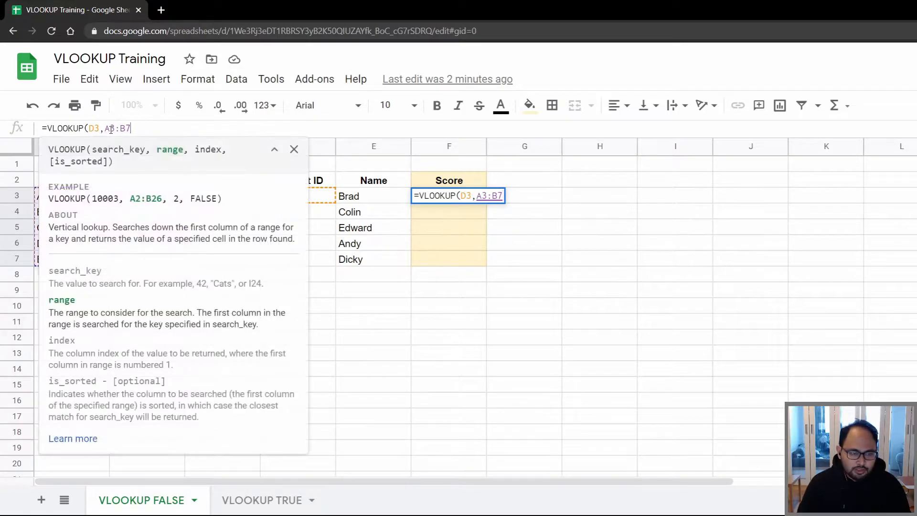
{"action": "key", "text": "F4"}
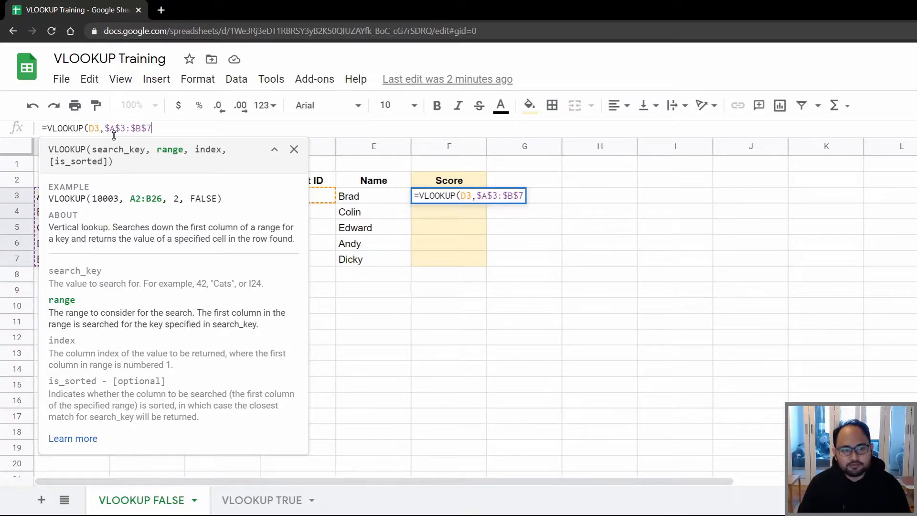
- Complete the F3 formula with column index 2 and false for an exact match
{"action": "left_click", "coordinate": [461, 197]}
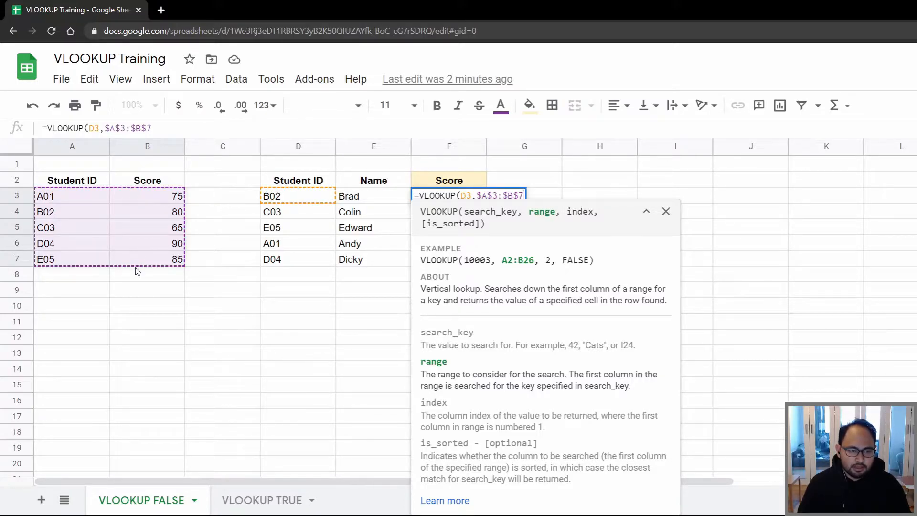
{"action": "type", "text": ",2"}
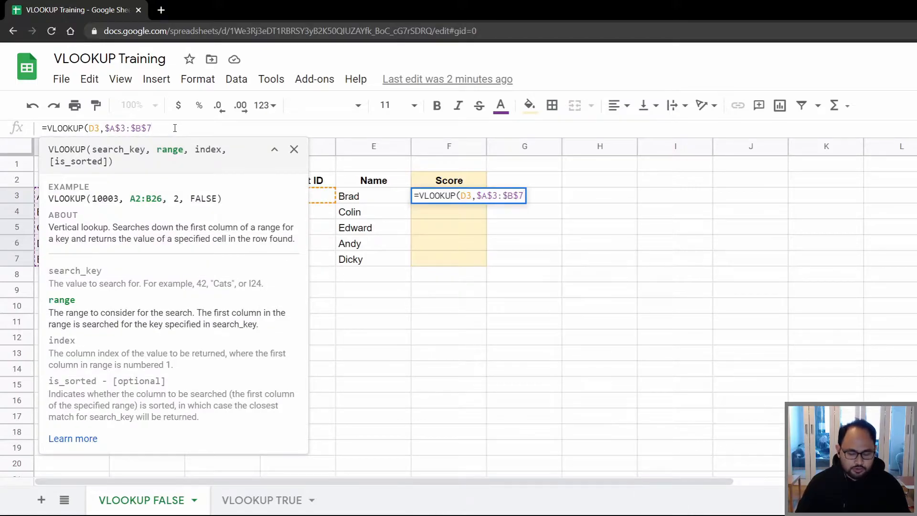
{"action": "type", "text": ","}
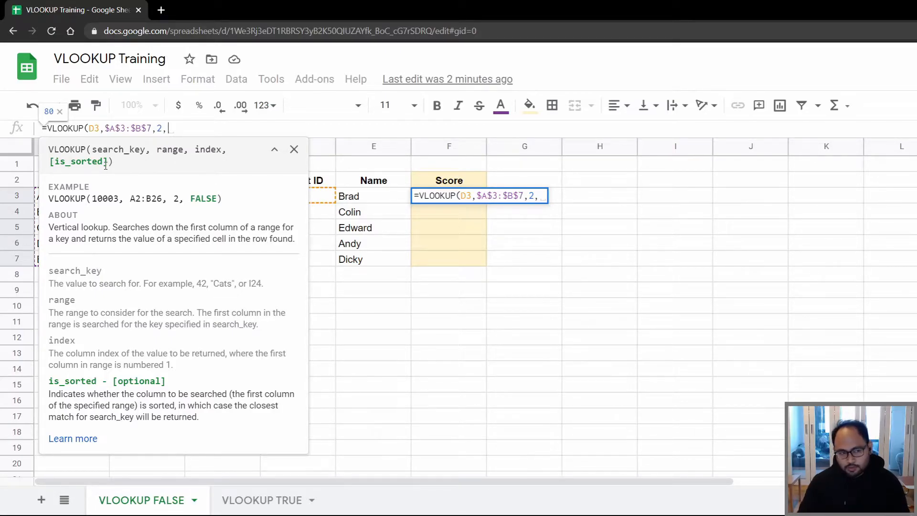
{"action": "type", "text": "false"}
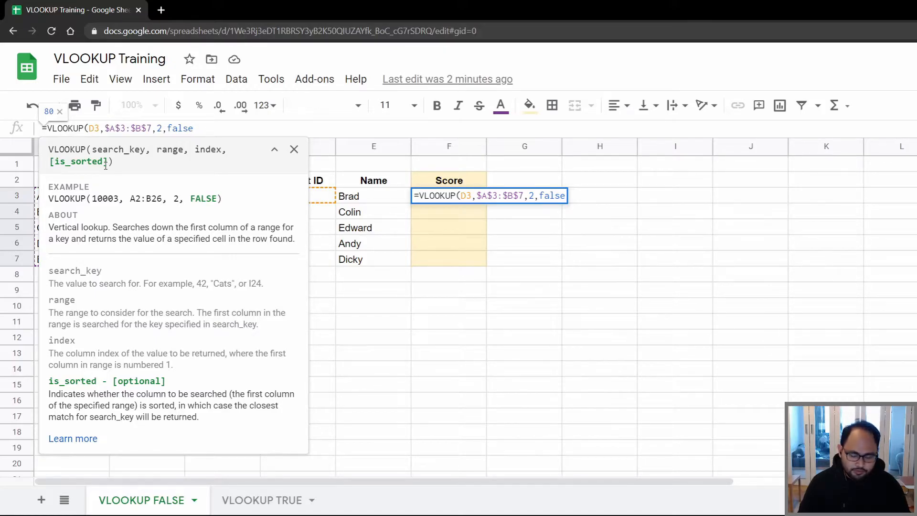
{"action": "type", "text": ")"}
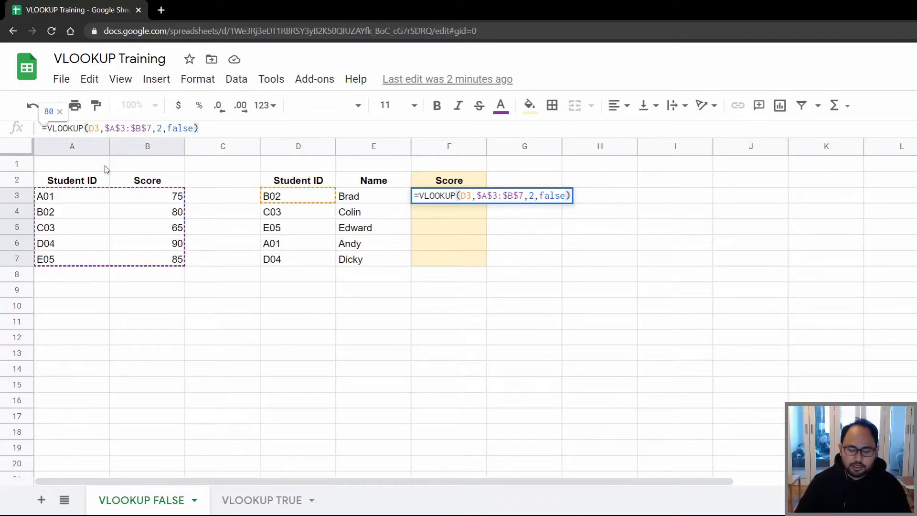
{"action": "key", "text": "Return"}
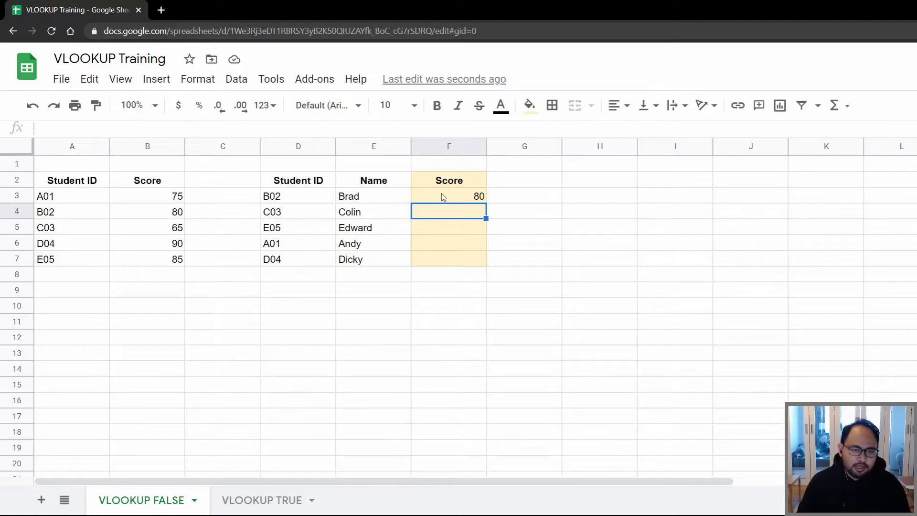
- Copy the F3 lookup formula into the remaining Score cells F4:F7
{"action": "left_click", "coordinate": [480, 201]}
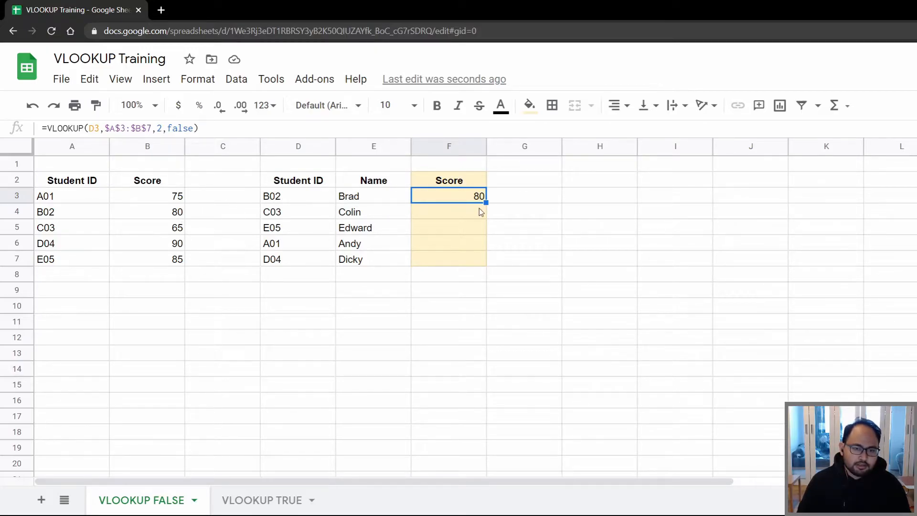
{"action": "left_click", "coordinate": [464, 211]}
{"action": "left_click", "coordinate": [470, 197]}
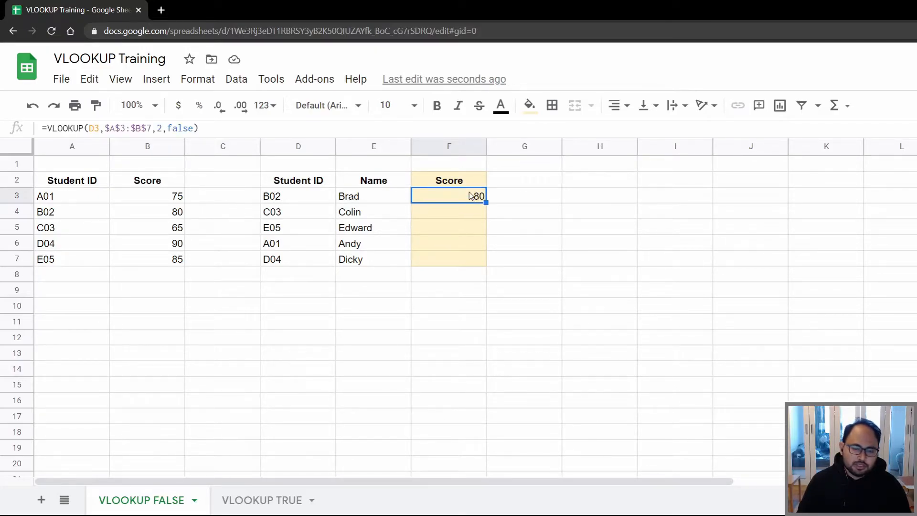
{"action": "key", "text": "ctrl+c"}
{"action": "key", "text": "Down"}
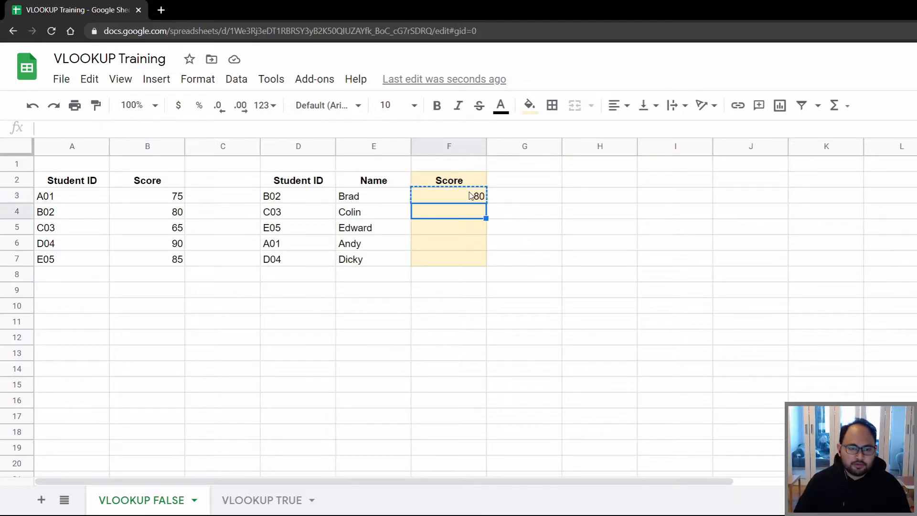
{"action": "key", "text": "shift+Down"}
{"action": "key", "text": "shift+Down"}
{"action": "key", "text": "shift+Down"}
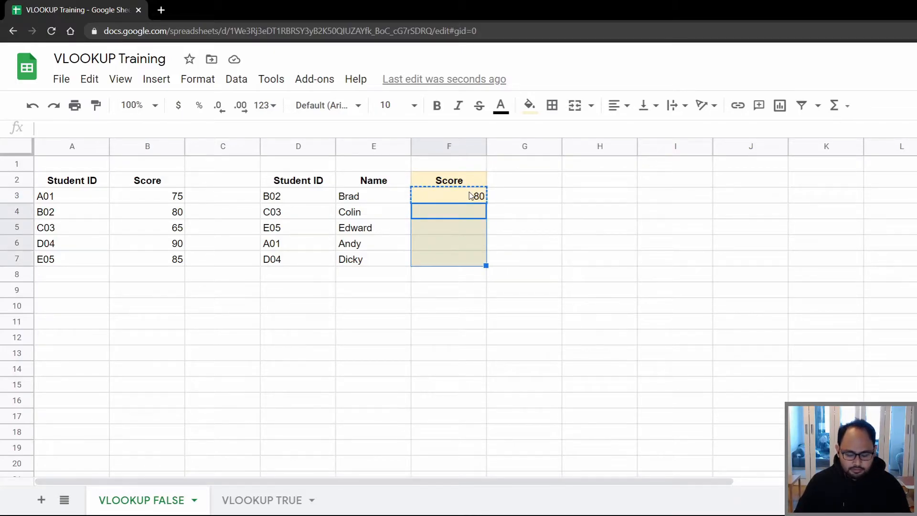
{"action": "key", "text": "ctrl+v"}
{"action": "left_click", "coordinate": [471, 196]}
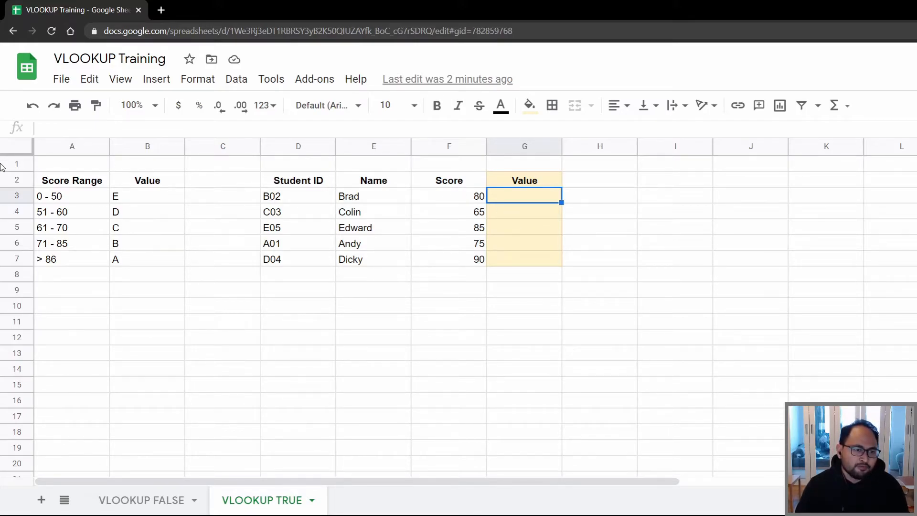
- Duplicate the Score Range and Value table from A2:B7 below the original, starting at cell A10
{"action": "left_click", "coordinate": [163, 199]}
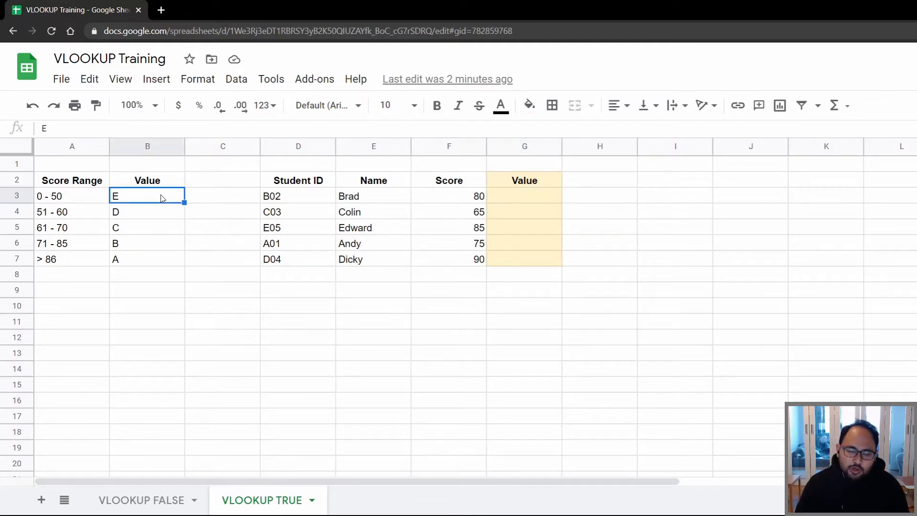
{"action": "key", "text": "Left"}
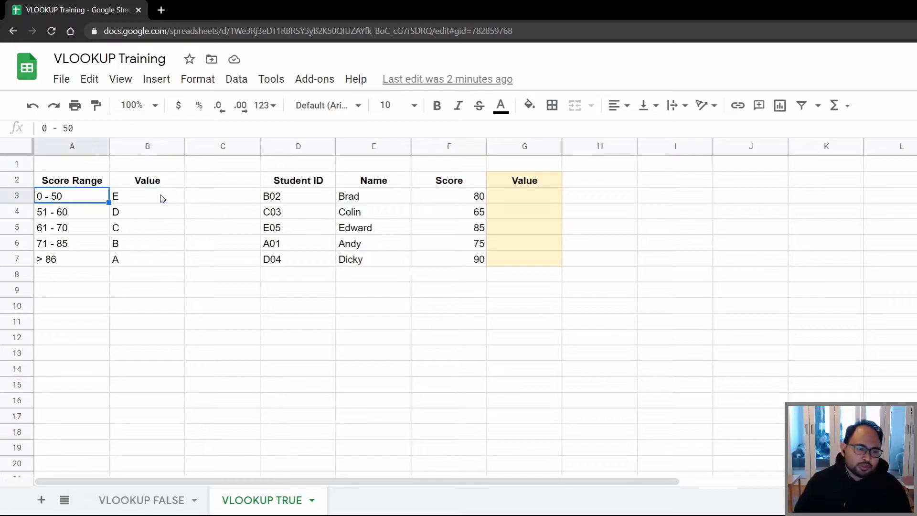
{"action": "key", "text": "Up"}
{"action": "key", "text": "shift+Right"}
{"action": "key", "text": "ctrl+shift+Down"}
{"action": "key", "text": "ctrl+c"}
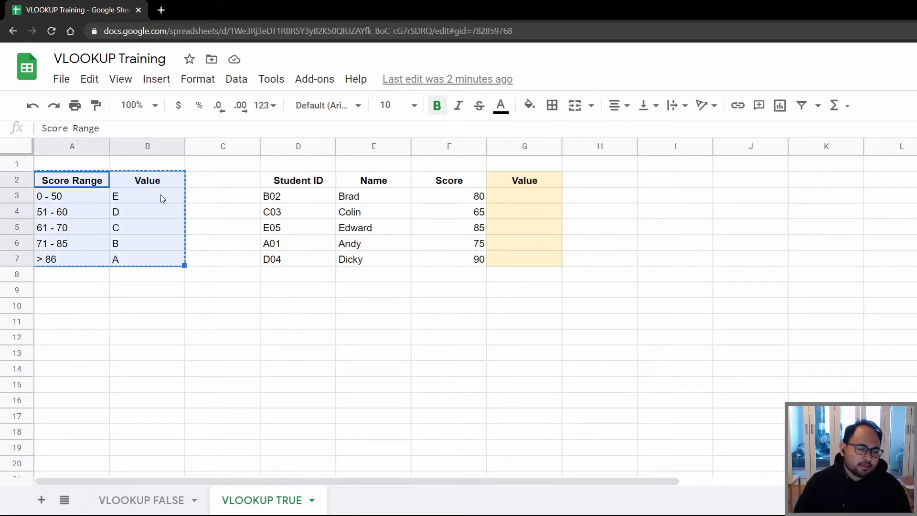
{"action": "key", "text": "ctrl+Down"}
{"action": "key", "text": "Down"}
{"action": "key", "text": "Down"}
{"action": "key", "text": "Down"}
{"action": "key", "text": "ctrl+v"}
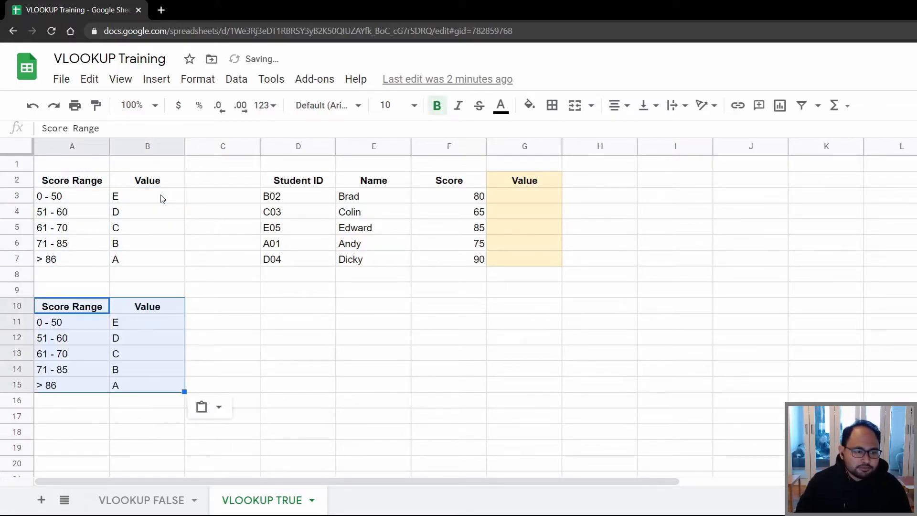
- Replace the first score range in the duplicated table, cell A11, with its lower bound 0
{"action": "key", "text": "Down"}
{"action": "key", "text": "ctrl+shift+Down"}
{"action": "key", "text": "Up"}
{"action": "key", "text": "Down"}
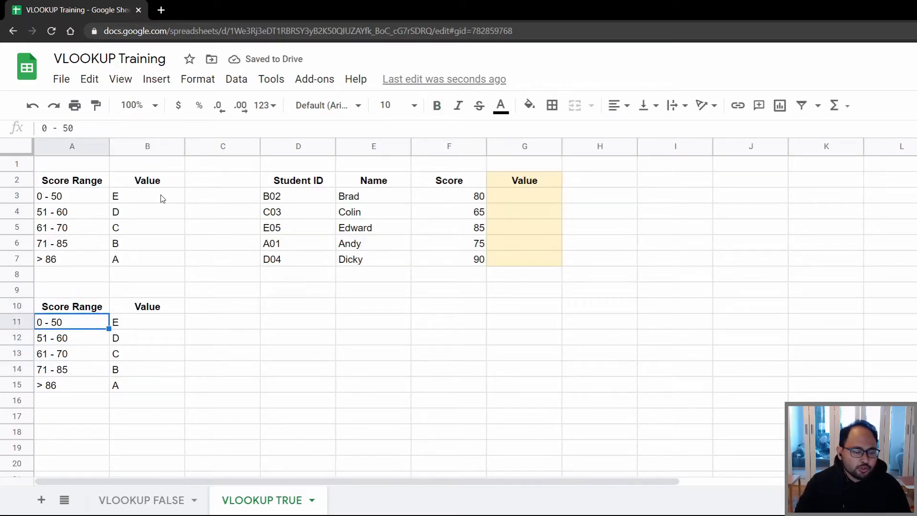
{"action": "double_click", "coordinate": [68, 324]}
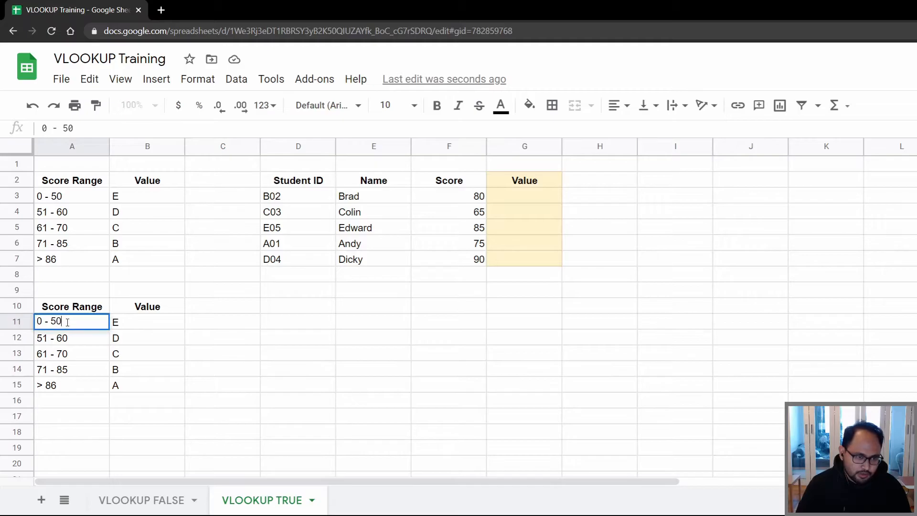
{"action": "key", "text": "BackSpace"}
{"action": "key", "text": "BackSpace"}
{"action": "key", "text": "BackSpace"}
{"action": "key", "text": "BackSpace"}
{"action": "key", "text": "BackSpace"}
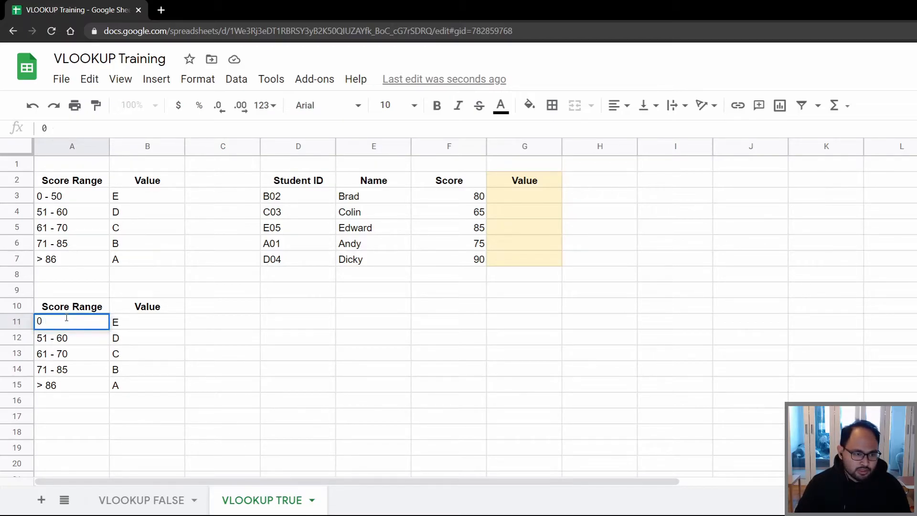
{"action": "key", "text": "Return"}
- Replace the other score ranges in A12:A15 with the lower bounds 51, 61, 71 and 86
{"action": "type", "text": "51"}
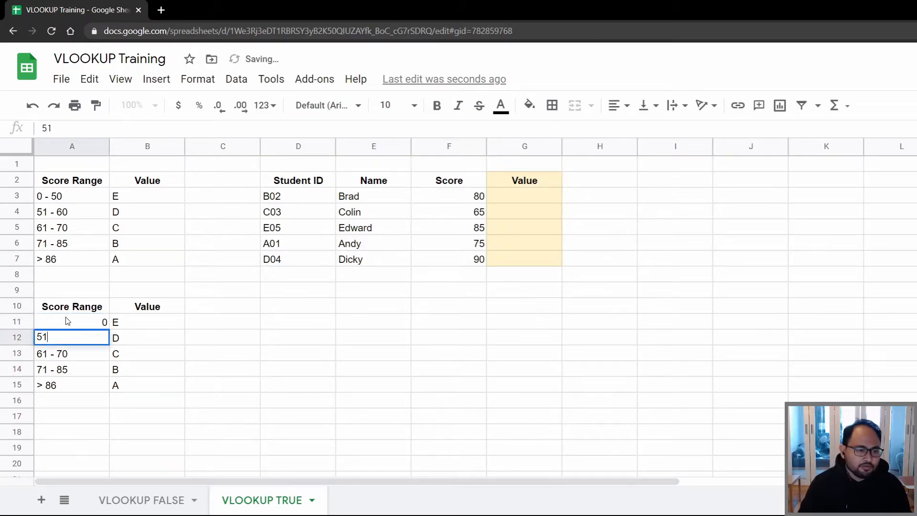
{"action": "key", "text": "Return"}
{"action": "type", "text": "61"}
{"action": "key", "text": "Return"}
{"action": "type", "text": "71"}
{"action": "key", "text": "Return"}
{"action": "type", "text": "86"}
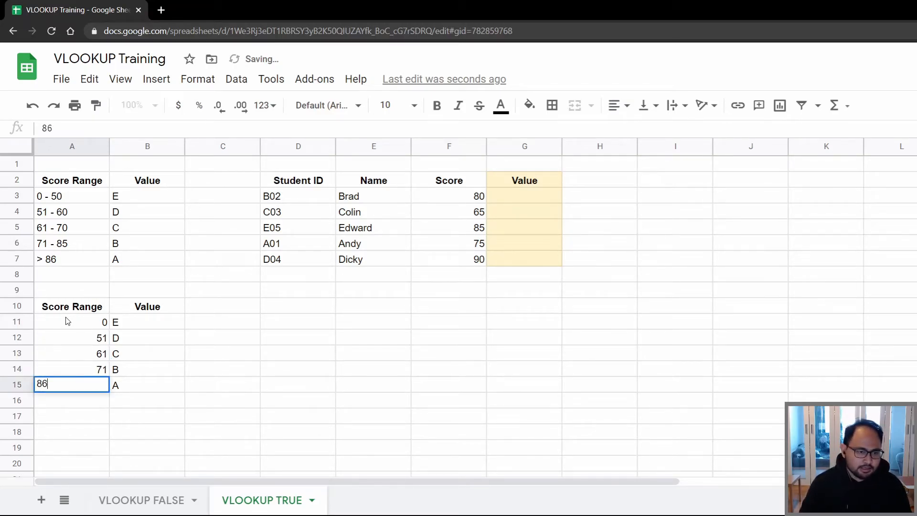
{"action": "key", "text": "Return"}
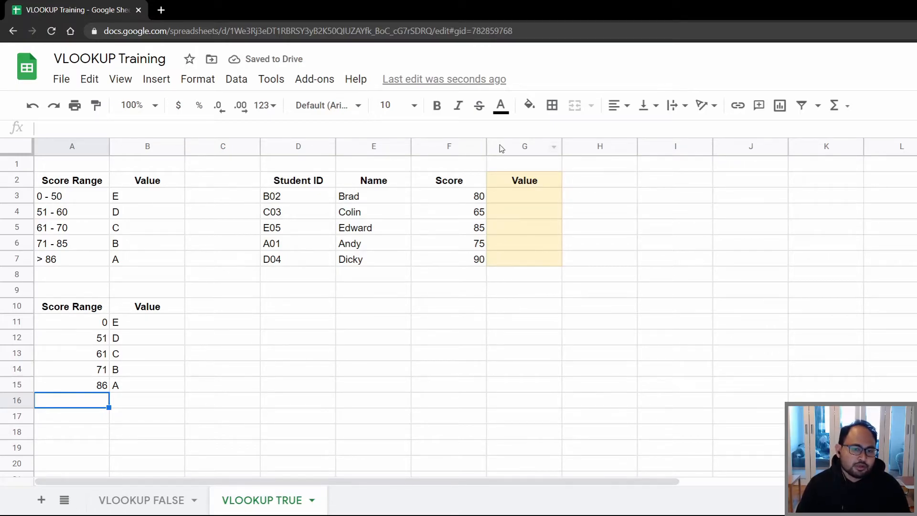
{"action": "left_click", "coordinate": [533, 201]}
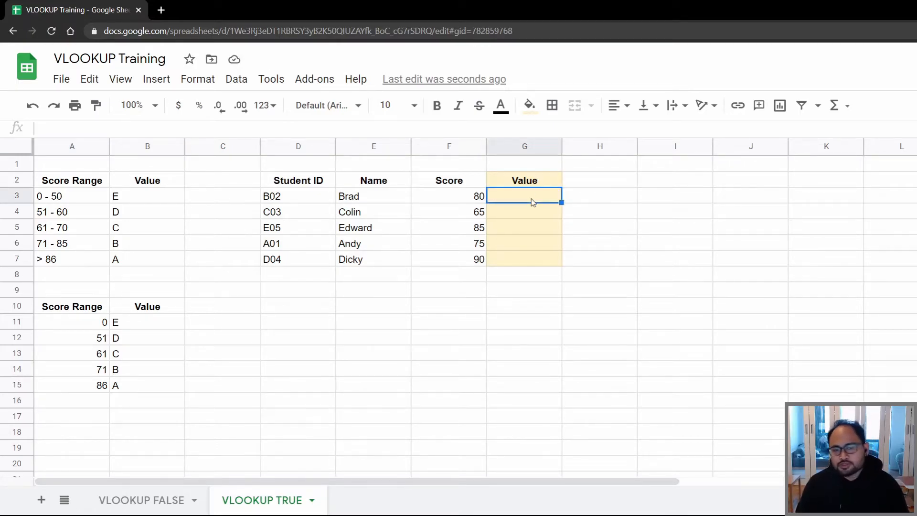
{"action": "type", "text": "=vlok"}
{"action": "key", "text": "Return"}
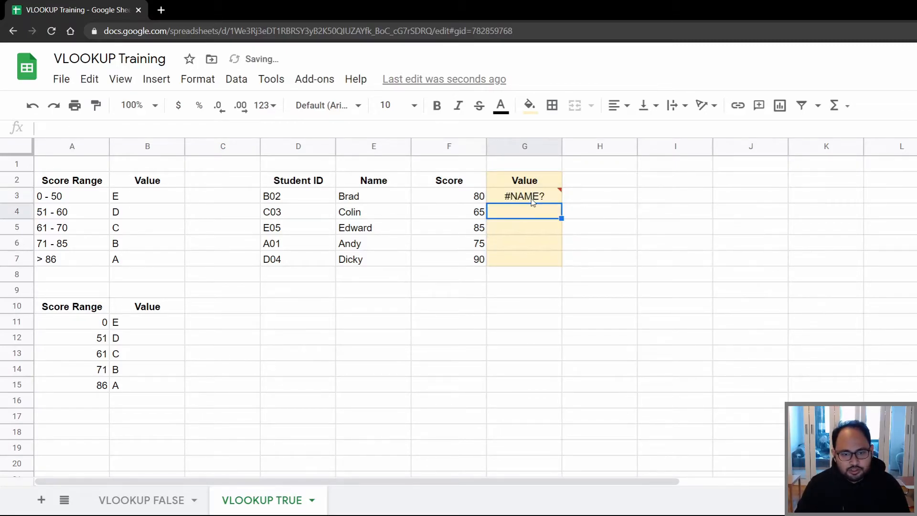
- Replace the mistyped formula in G3 with a VLOOKUP that uses score cell F3 as the search key
{"action": "left_click", "coordinate": [533, 201]}
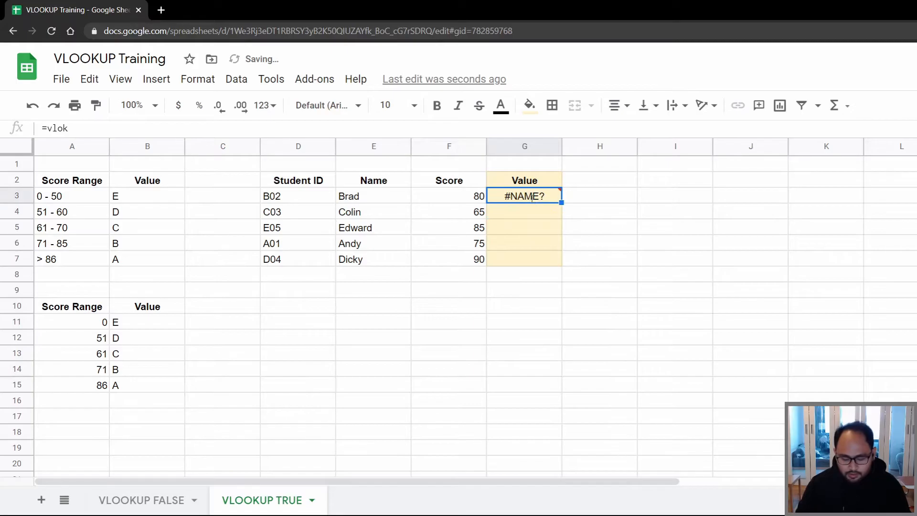
{"action": "type", "text": "=vloo"}
{"action": "left_click", "coordinate": [533, 228]}
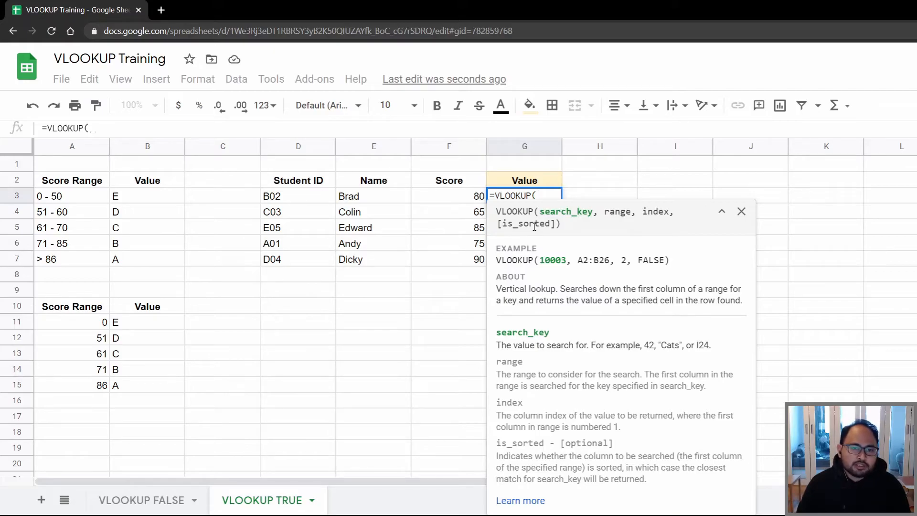
{"action": "left_click", "coordinate": [436, 194]}
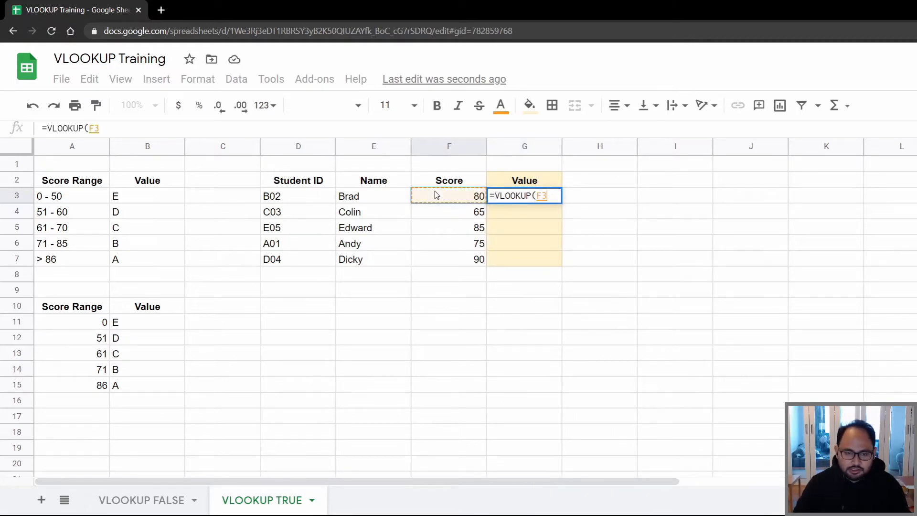
- Add the lower-bound table A10:B15 as the VLOOKUP range, locked as the absolute reference $A$10:$B$15
{"action": "type", "text": ","}
{"action": "key", "text": "Left"}
{"action": "key", "text": "Left"}
{"action": "key", "text": "Left"}
{"action": "key", "text": "Left"}
{"action": "key", "text": "Left"}
{"action": "key", "text": "Left"}
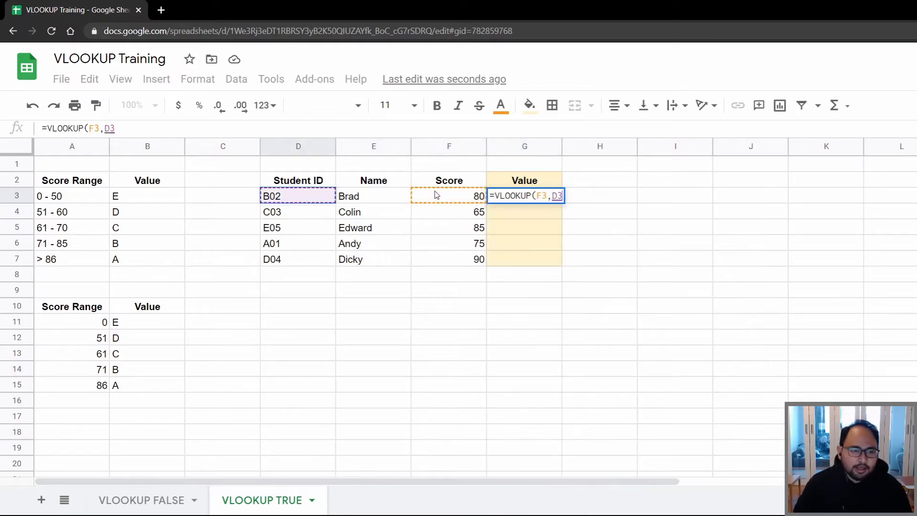
{"action": "key", "text": "ctrl+Down"}
{"action": "key", "text": "ctrl+Down"}
{"action": "key", "text": "ctrl+Down"}
{"action": "key", "text": "Up"}
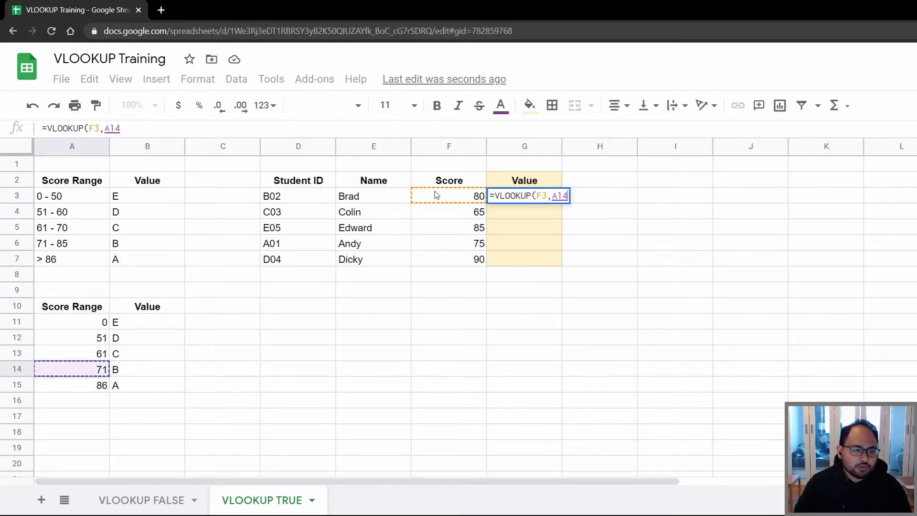
{"action": "key", "text": "ctrl+Up"}
{"action": "key", "text": "shift+Right"}
{"action": "key", "text": "ctrl+shift+Down"}
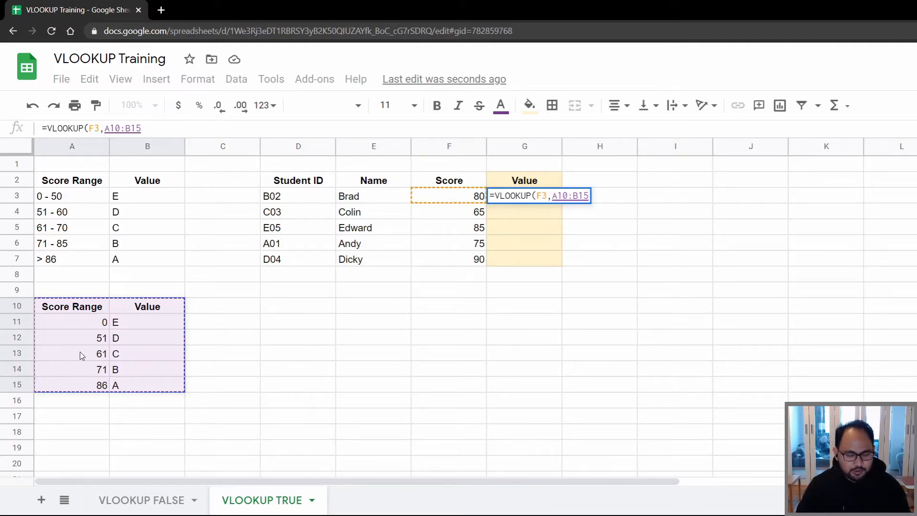
{"action": "key", "text": "F4"}
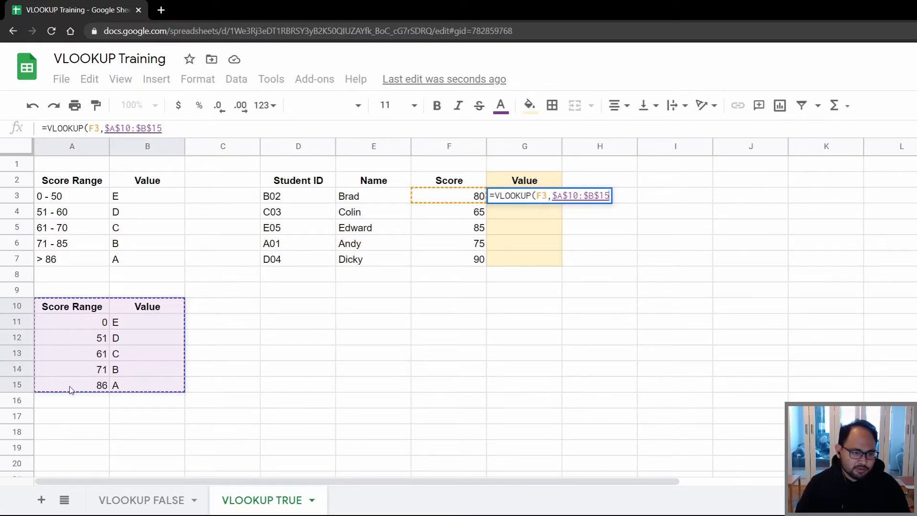
- Complete the G3 VLOOKUP formula with column index 2 and TRUE as the is_sorted argument
{"action": "left_click", "coordinate": [177, 127]}
{"action": "type", "text": ",2"}
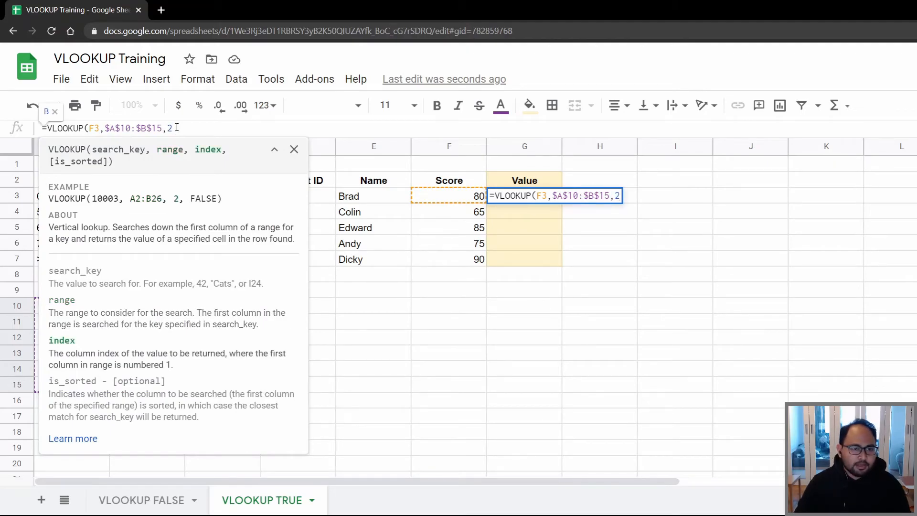
{"action": "type", "text": ","}
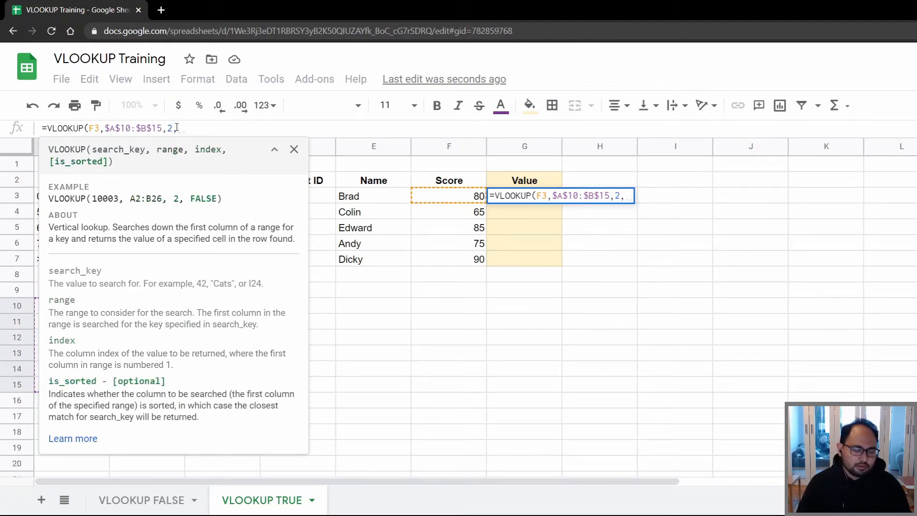
{"action": "type", "text": "TR"}
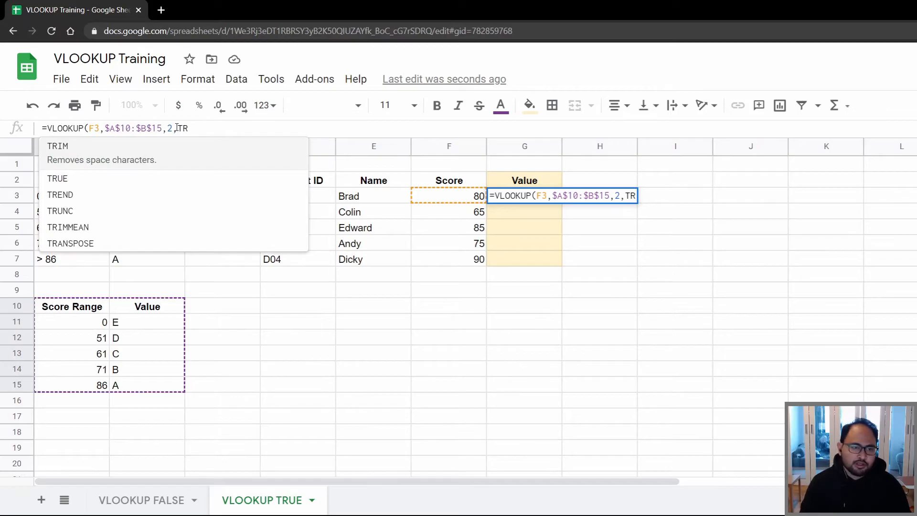
{"action": "type", "text": "UE"}
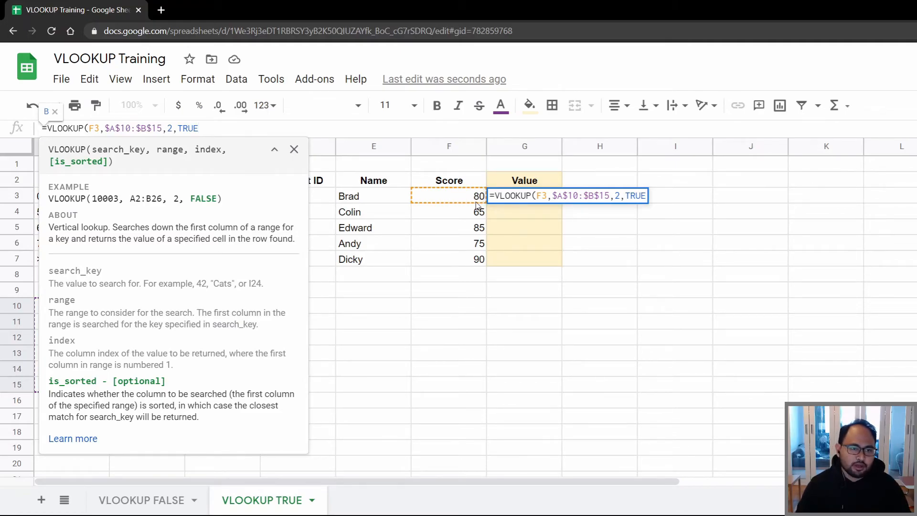
{"action": "type", "text": ")"}
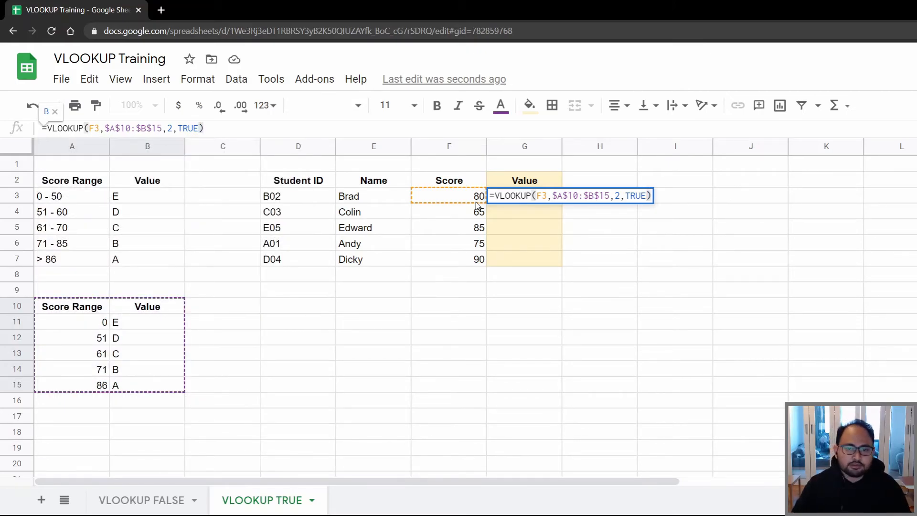
{"action": "key", "text": "Return"}
{"action": "left_click", "coordinate": [476, 201]}
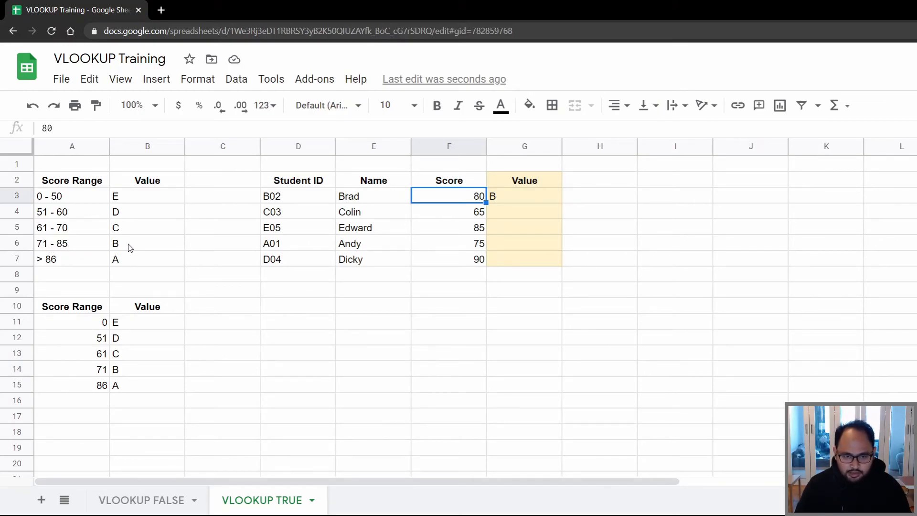
- Copy the G3 lookup formula into the remaining Value cells G4:G7 and check the copied formulas
{"action": "left_click", "coordinate": [534, 200]}
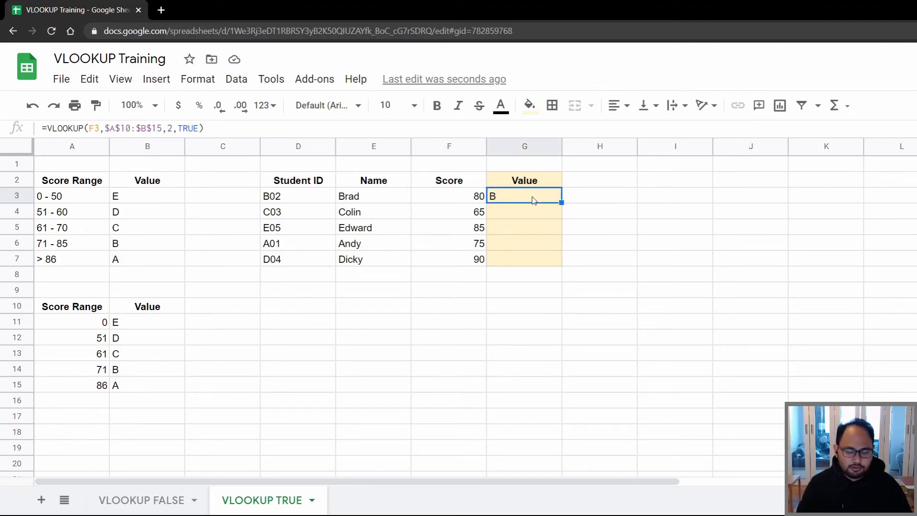
{"action": "key", "text": "ctrl+c"}
{"action": "key", "text": "Down"}
{"action": "key", "text": "shift+Down"}
{"action": "key", "text": "shift+Down"}
{"action": "key", "text": "shift+Down"}
{"action": "key", "text": "shift+Down"}
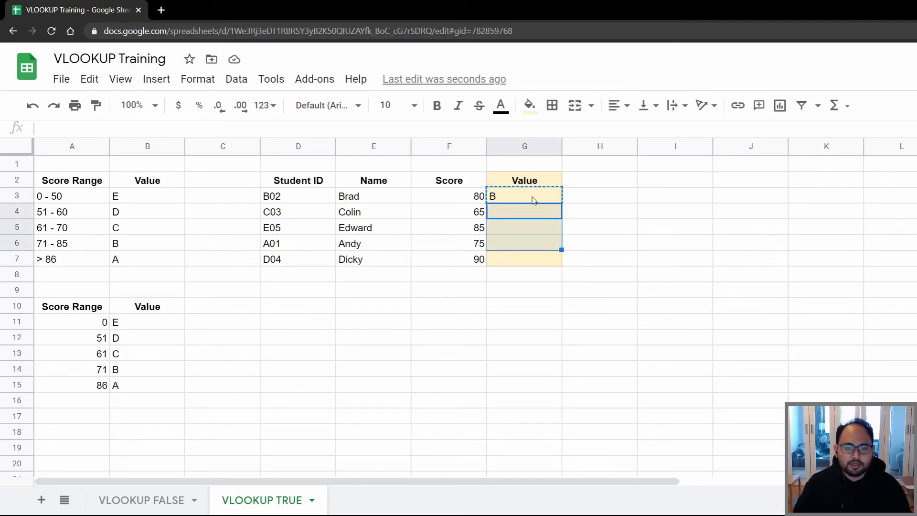
{"action": "key", "text": "shift+Up"}
{"action": "key", "text": "ctrl+v"}
{"action": "left_click", "coordinate": [535, 200]}
{"action": "key", "text": "Down"}
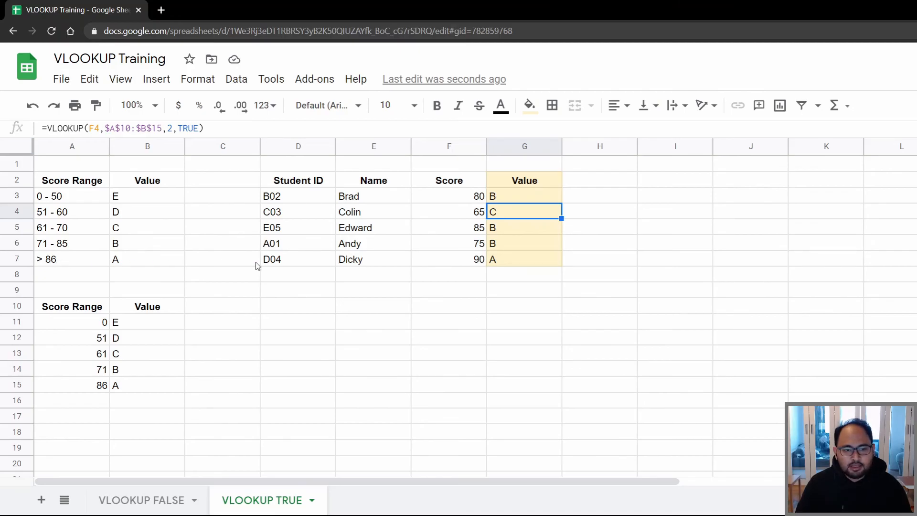
{"action": "left_click", "coordinate": [517, 266]}
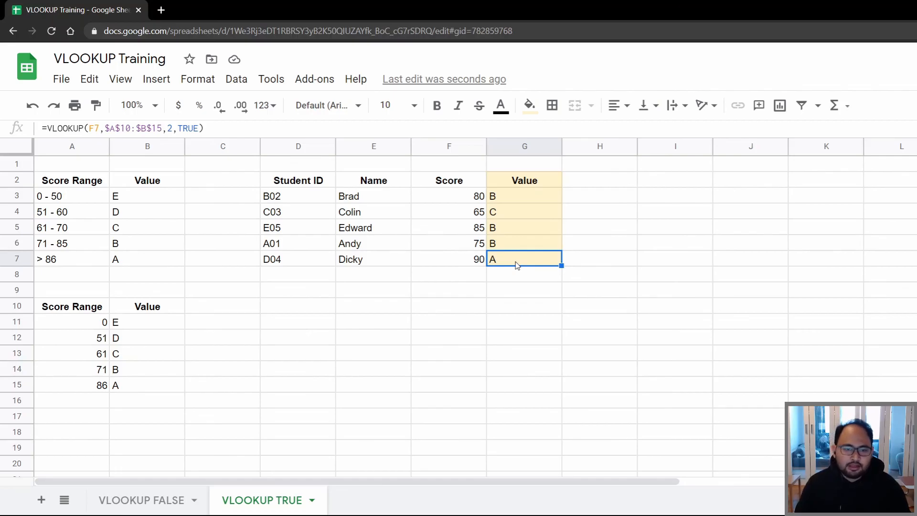
{"action": "left_click", "coordinate": [552, 218]}
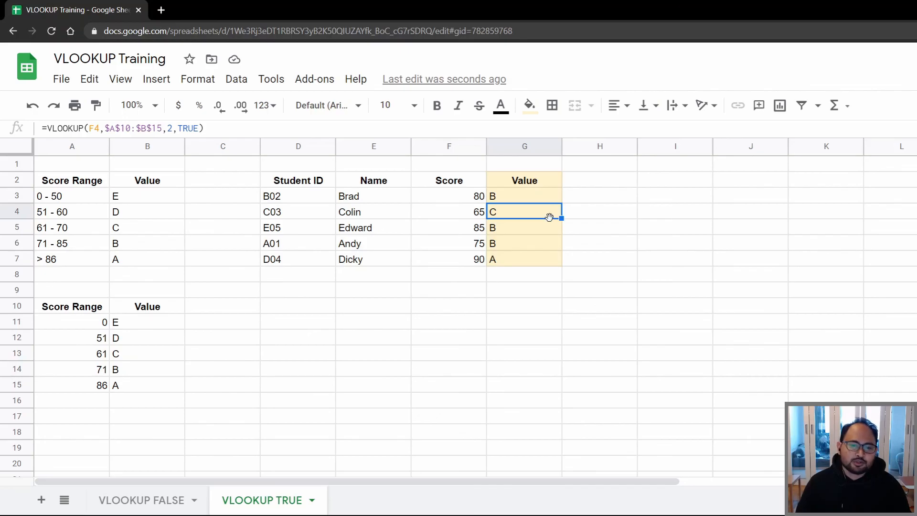